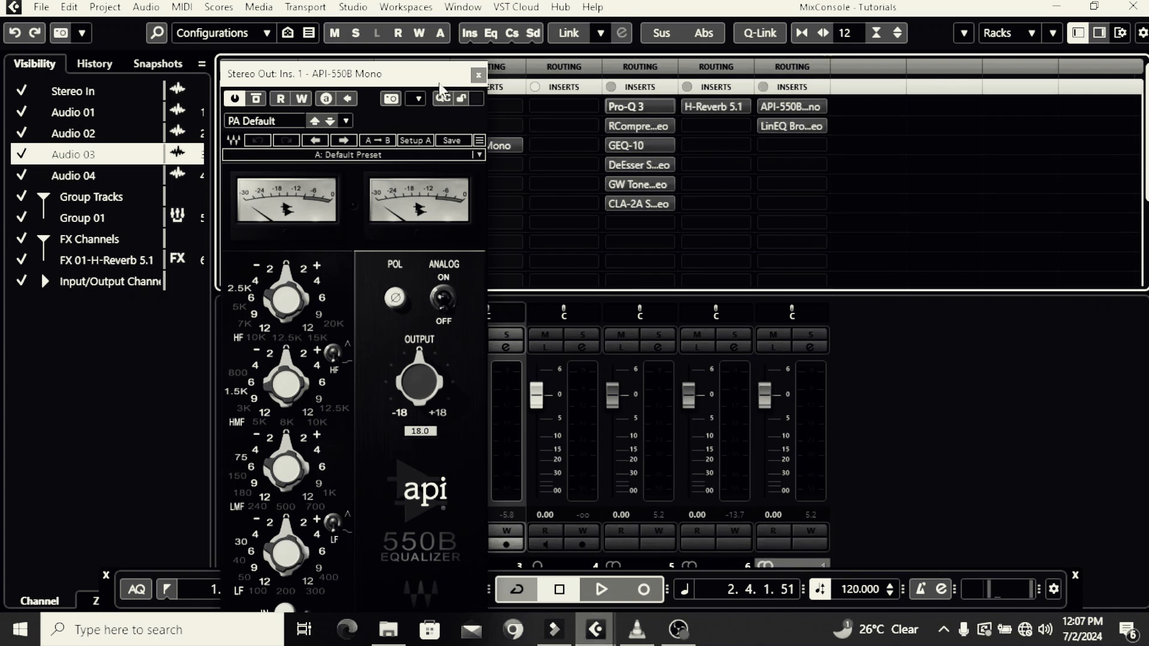
# Move the API-550B Mono window on Stereo Out aside and close it.
pyautogui.moveTo(422, 76); pyautogui.dragTo(652, 74)
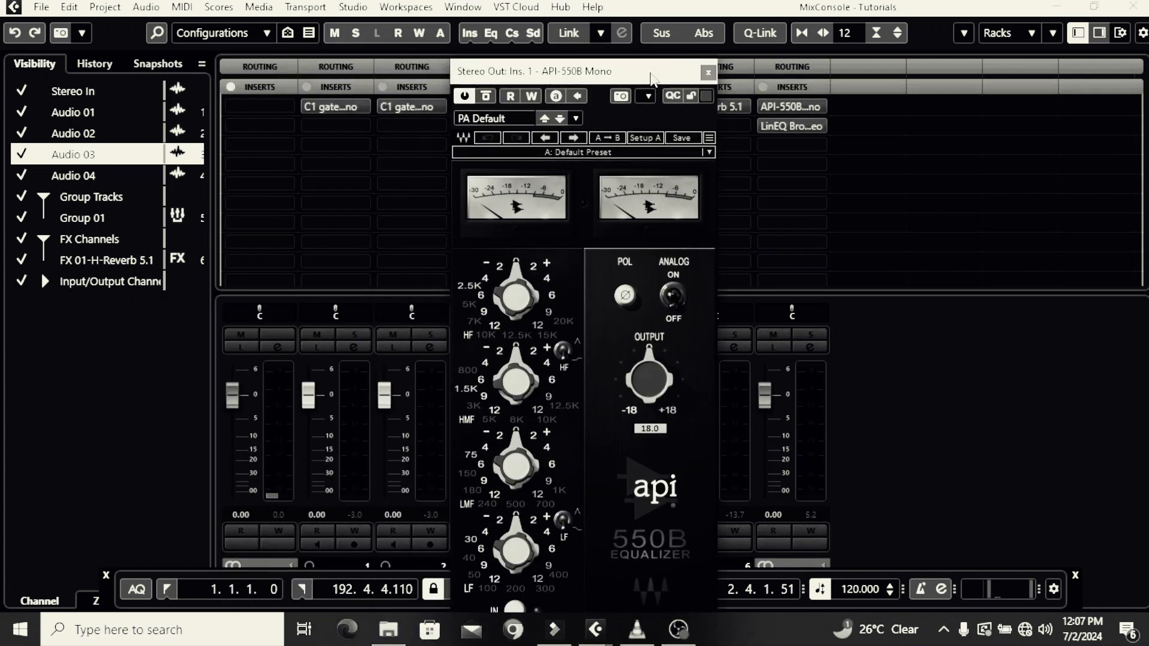
pyautogui.click(708, 73)
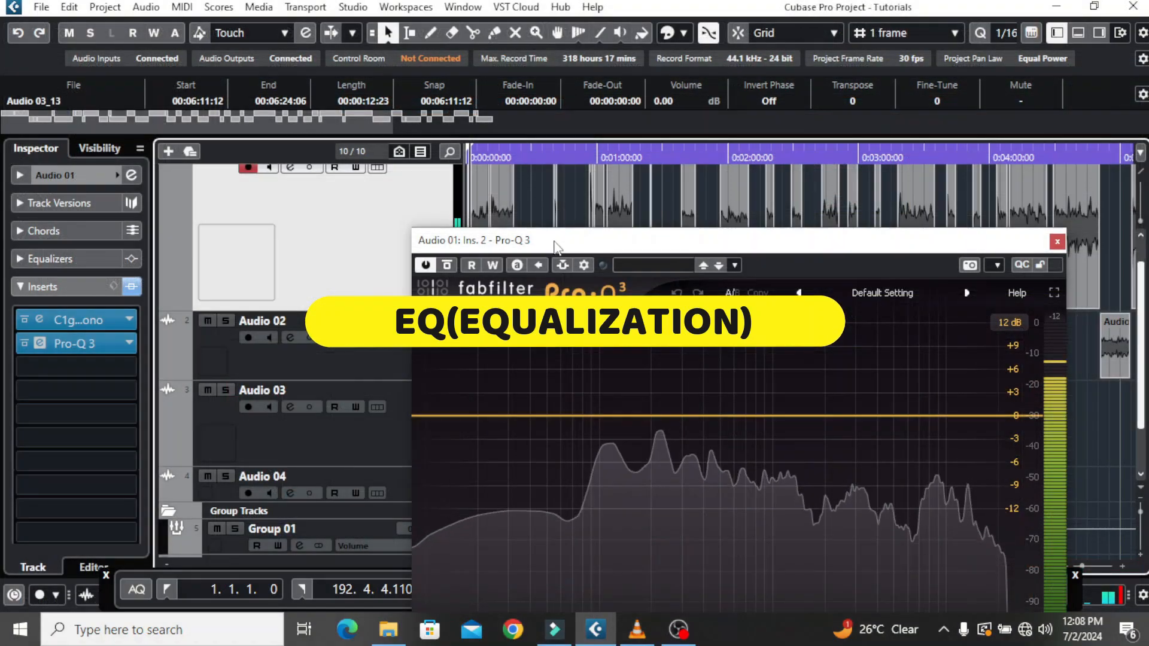
# Add a low cut band at the bottom of Audio 01's Pro-Q 3 curve and set its slope to Brickwall.
pyautogui.moveTo(555, 246); pyautogui.dragTo(420, 124)
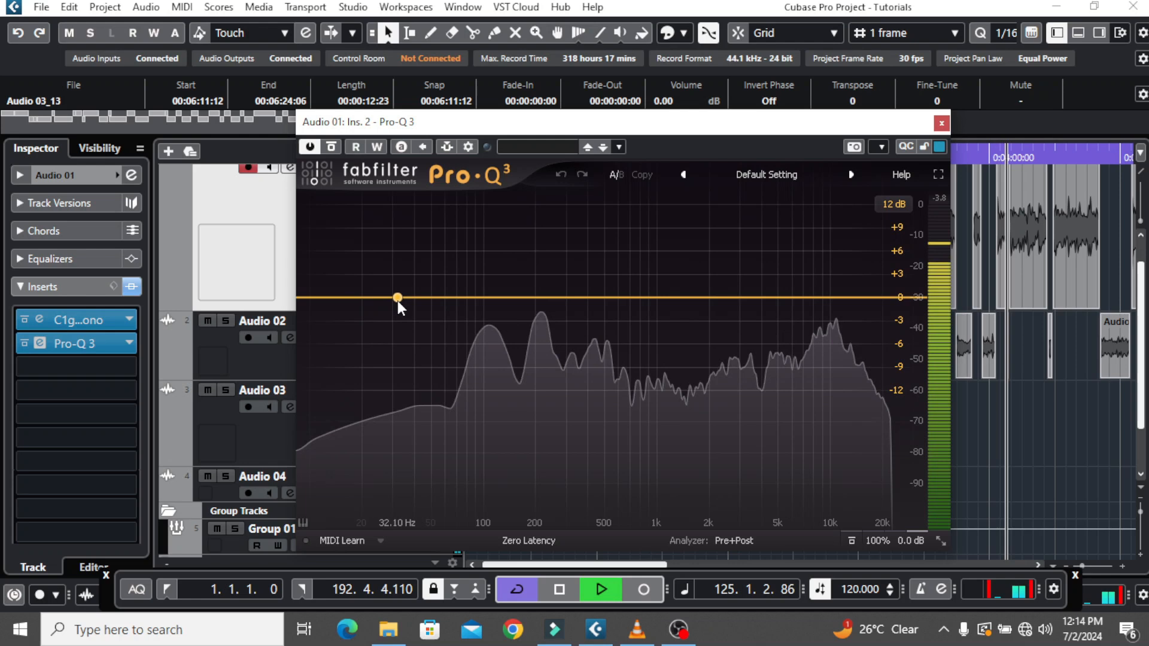
pyautogui.moveTo(527, 296); pyautogui.dragTo(372, 372)
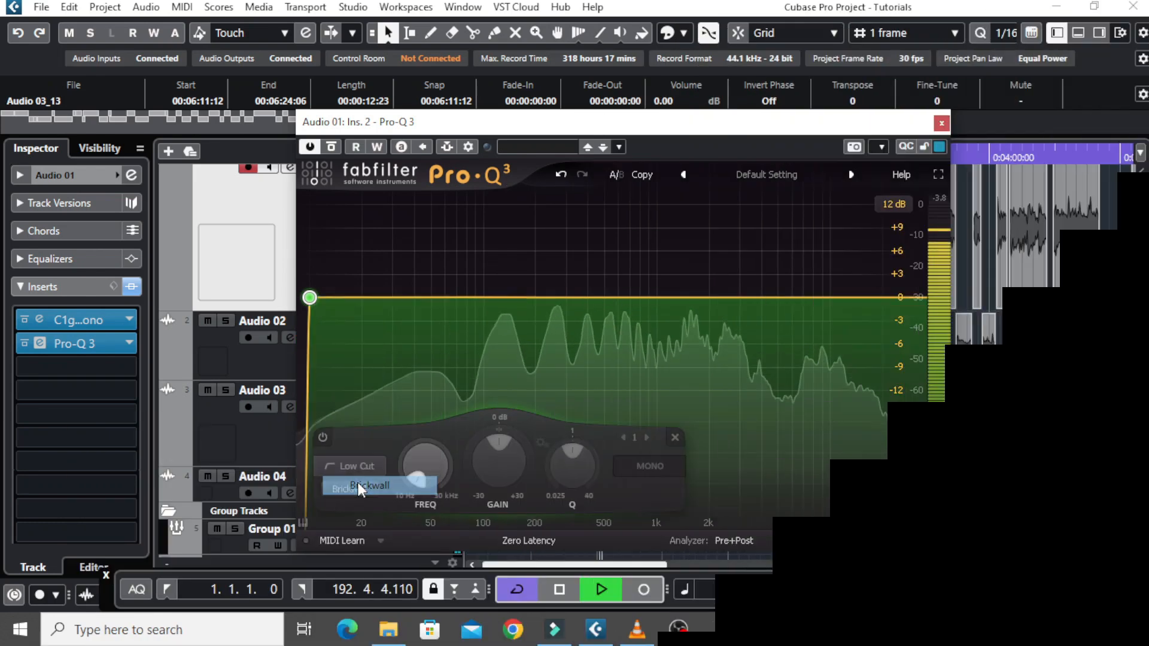
pyautogui.click(358, 486)
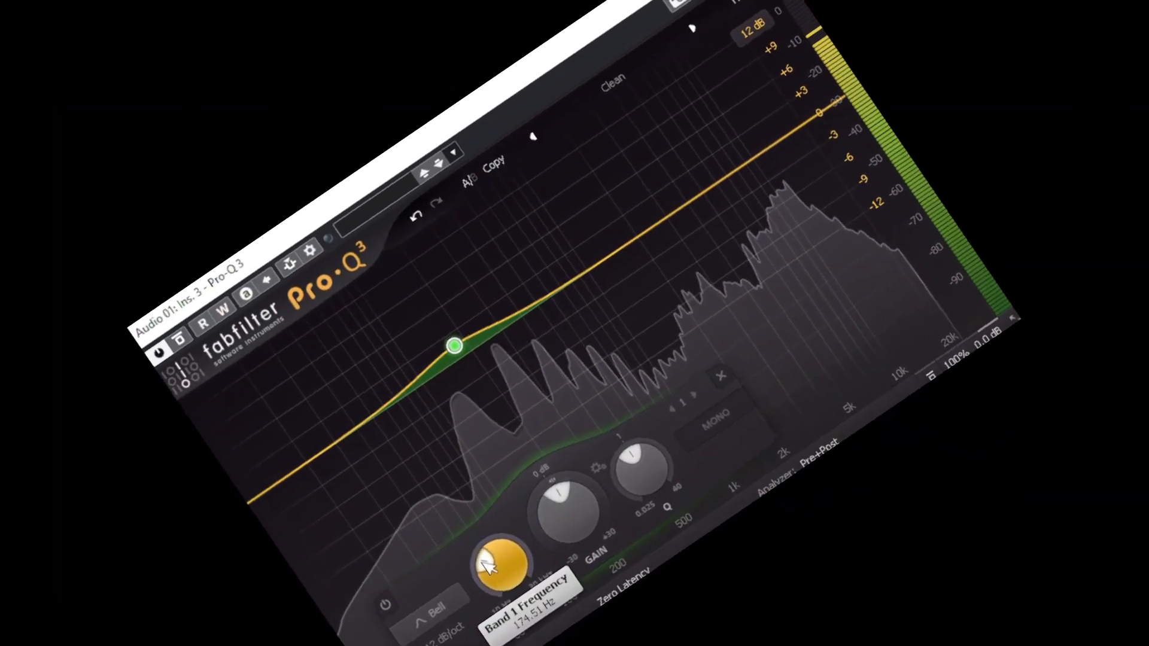
# Sweep the frequency of the Pro-Q 3 bell band up and down the spectrum and settle it at about 440 Hz.
pyautogui.moveTo(483, 561); pyautogui.dragTo(490, 549)
pyautogui.moveTo(338, 505); pyautogui.dragTo(266, 535)
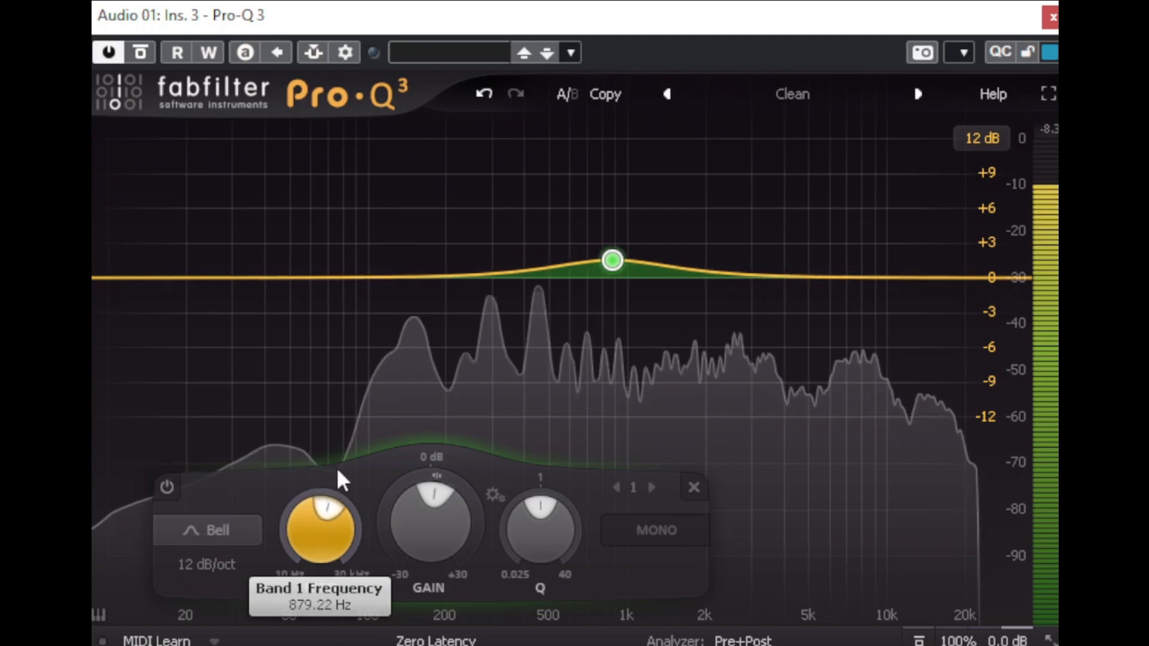
pyautogui.moveTo(339, 580); pyautogui.dragTo(329, 508)
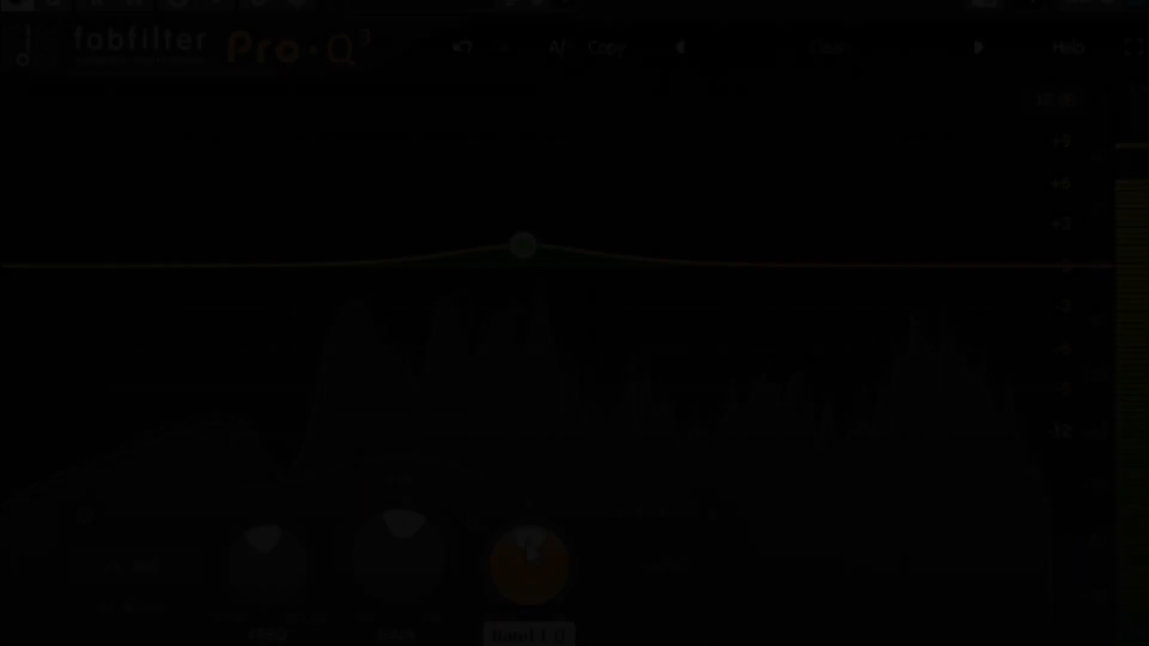
# Adjust the bell band's Q to change its width and bring its gain to a slight cut of about -0.7 dB.
pyautogui.moveTo(529, 547); pyautogui.dragTo(548, 644)
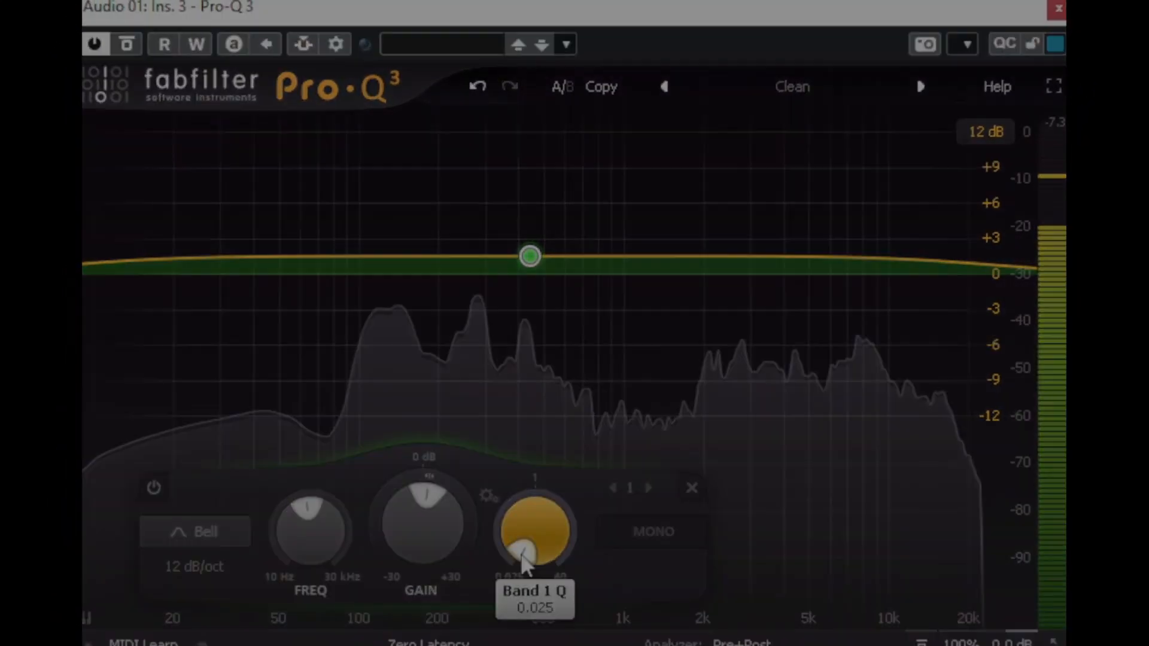
pyautogui.moveTo(522, 553); pyautogui.dragTo(518, 551)
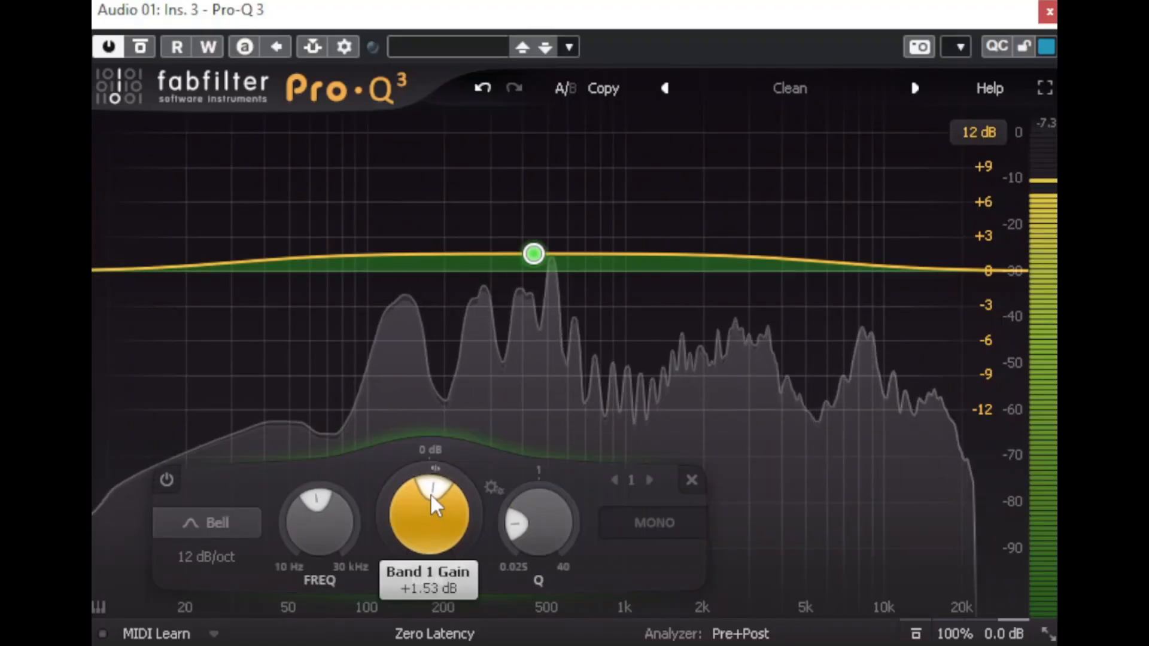
pyautogui.moveTo(431, 495); pyautogui.dragTo(445, 441)
pyautogui.moveTo(407, 474); pyautogui.dragTo(401, 504)
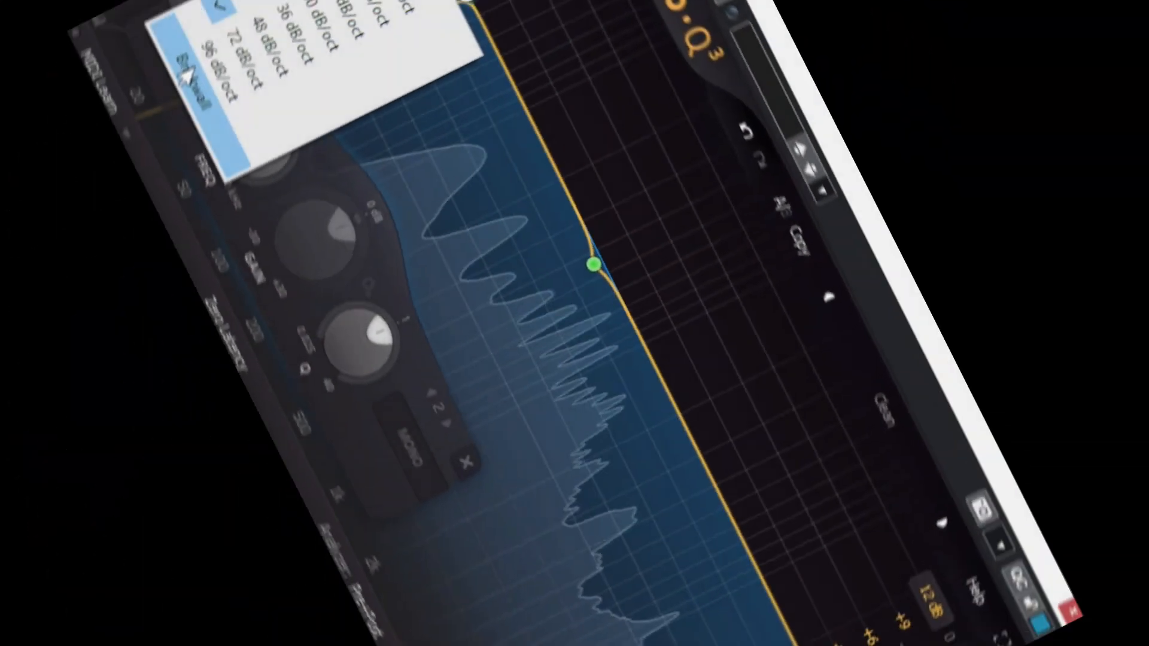
# Try Brickwall and 72 dB/oct as the slope of the Pro-Q 3 low cut band.
pyautogui.click(1008, 179)
pyautogui.click(113, 428)
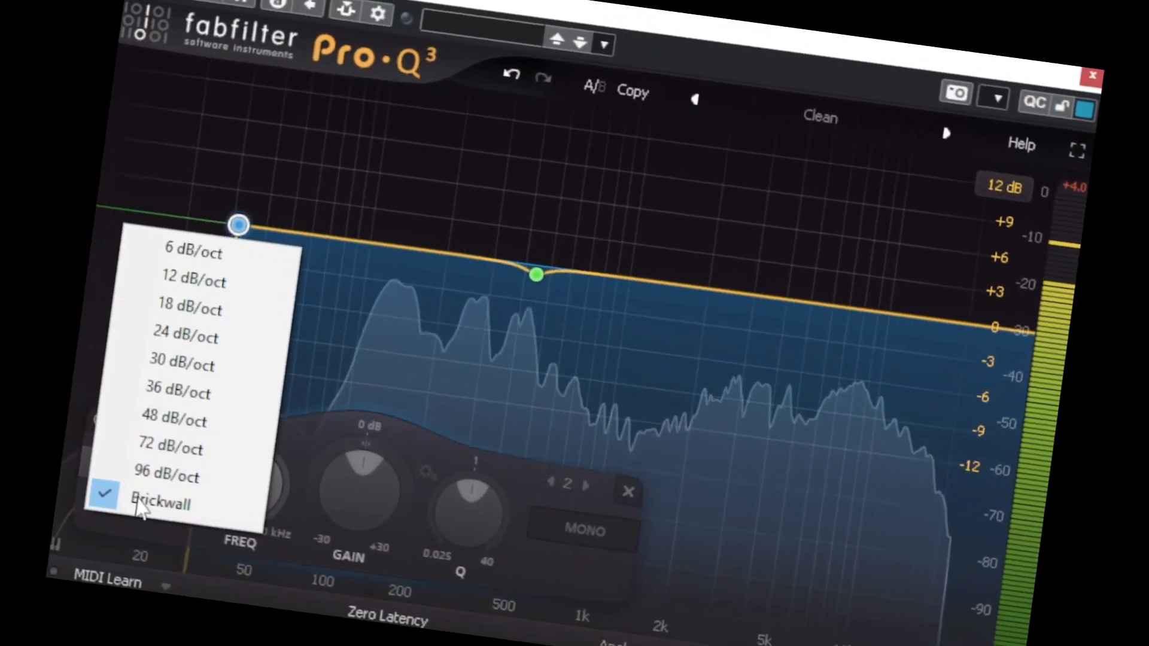
pyautogui.click(213, 508)
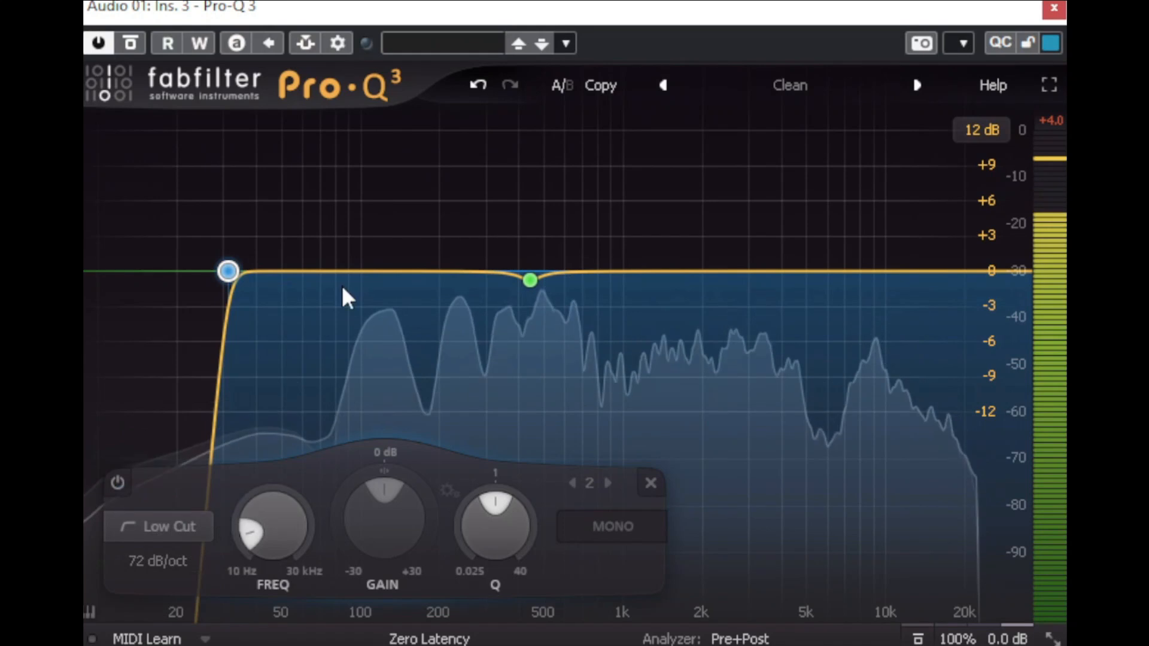
# Raise the low cut frequency to about 144 Hz and set its slope to 18 dB/oct.
pyautogui.moveTo(228, 272); pyautogui.dragTo(430, 271)
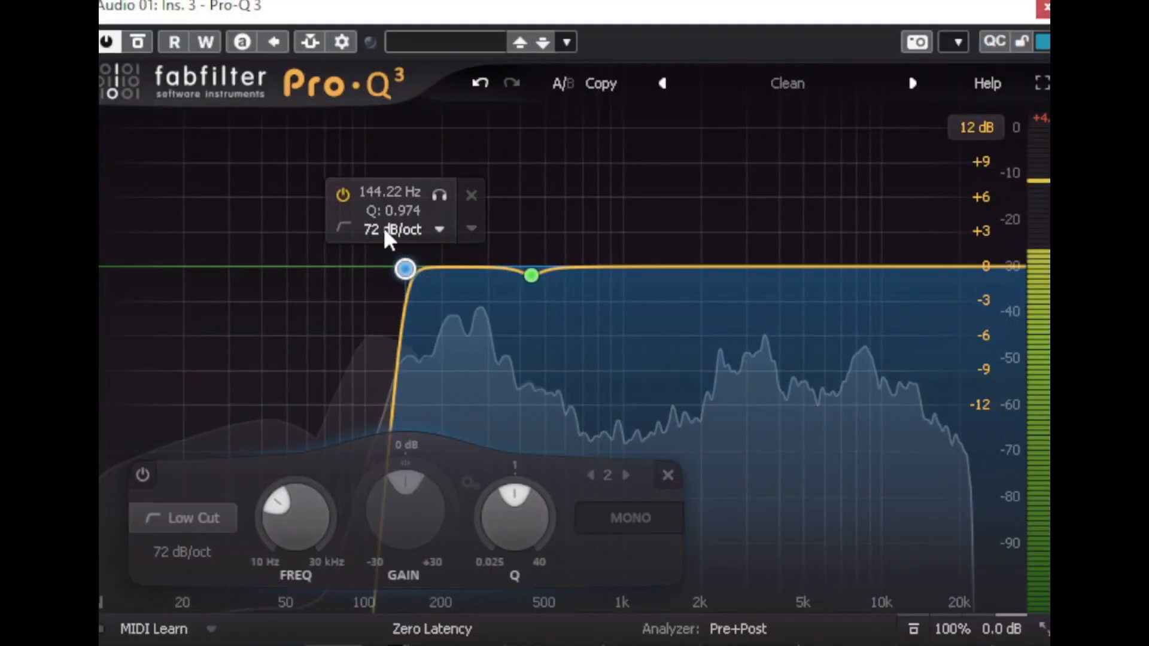
pyautogui.click(392, 234)
pyautogui.click(397, 312)
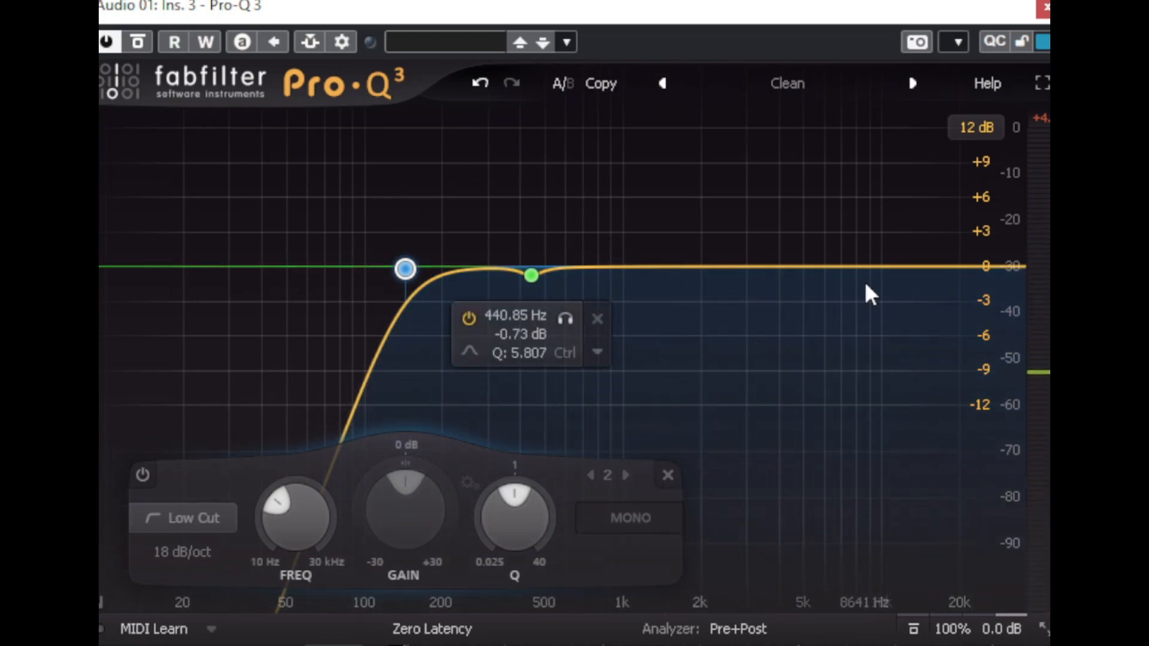
# Add a band at the high-frequency end of the Pro-Q 3 curve and bring it down to about 4 kHz.
pyautogui.click(1012, 263)
pyautogui.moveTo(1012, 263); pyautogui.dragTo(777, 271)
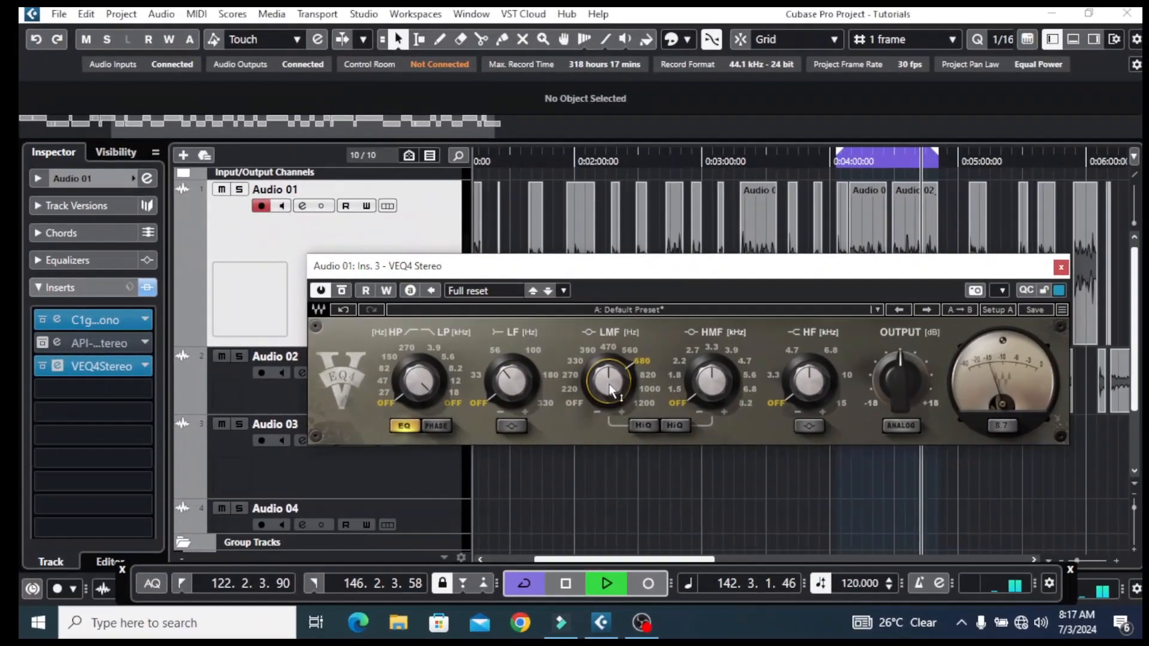
# On Audio 01's VEQ4, set the HMF frequency to 1.8 kHz and the HF frequency to 3.3 kHz.
pyautogui.moveTo(670, 379); pyautogui.dragTo(669, 377)
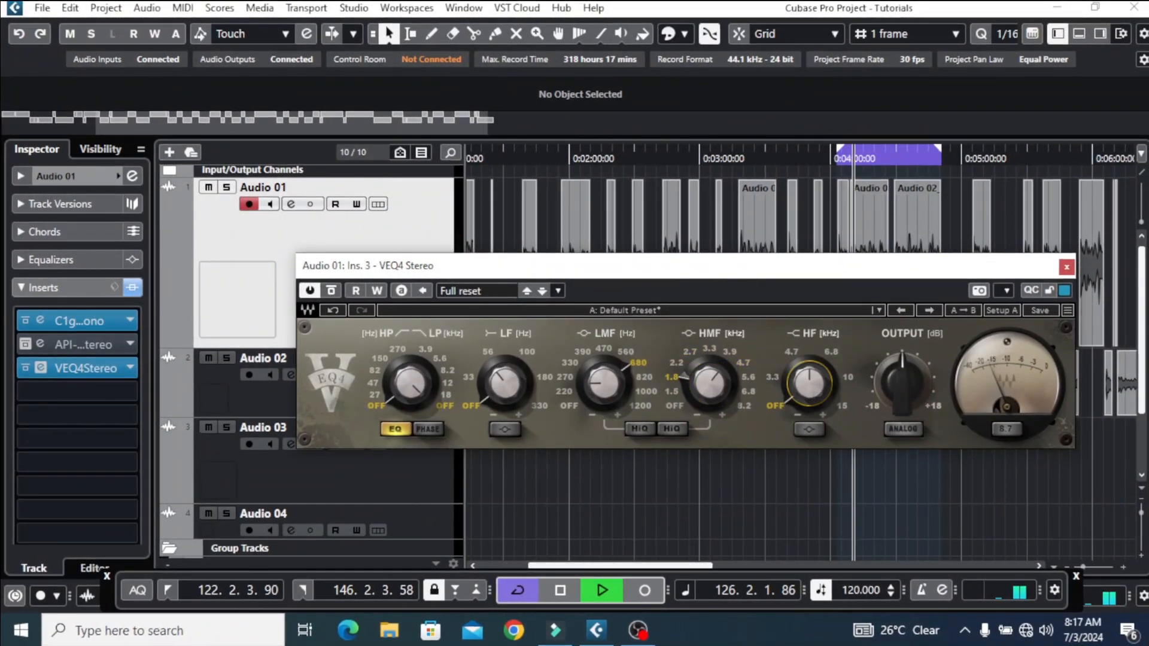
pyautogui.moveTo(788, 400); pyautogui.dragTo(783, 378)
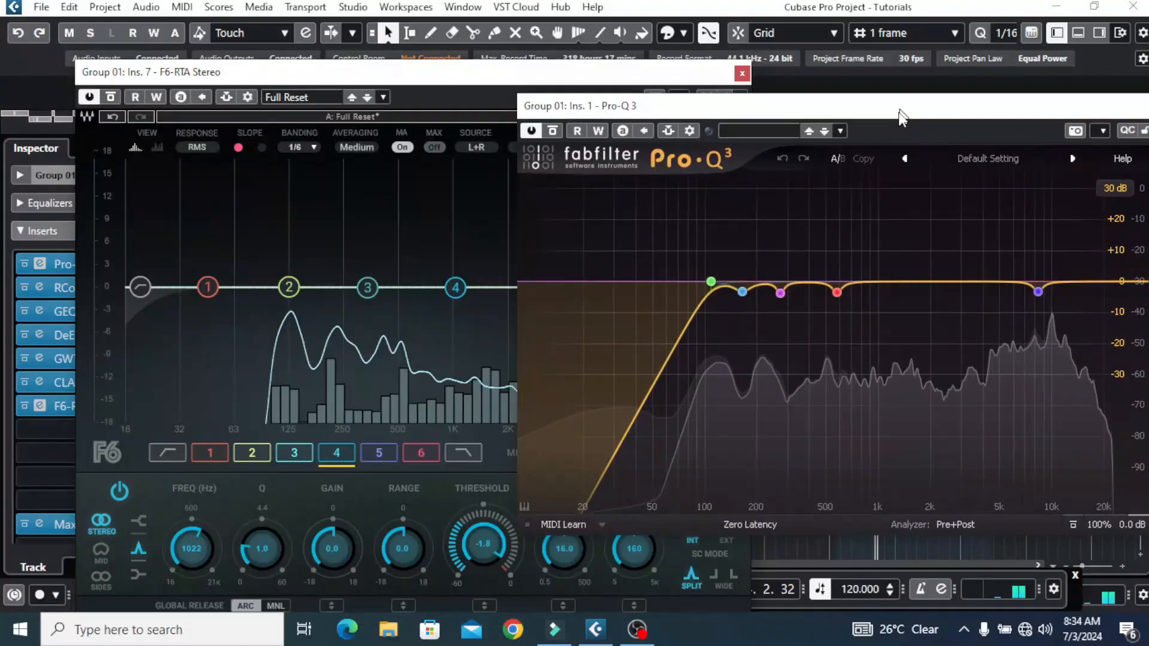
# Arrange Group 01's F6-RTA and Pro-Q 3 windows for comparison and examine the bands on the Pro-Q 3 curve.
pyautogui.moveTo(902, 118); pyautogui.dragTo(905, 85)
pyautogui.moveTo(450, 77); pyautogui.dragTo(401, 67)
pyautogui.moveTo(795, 88); pyautogui.dragTo(608, 84)
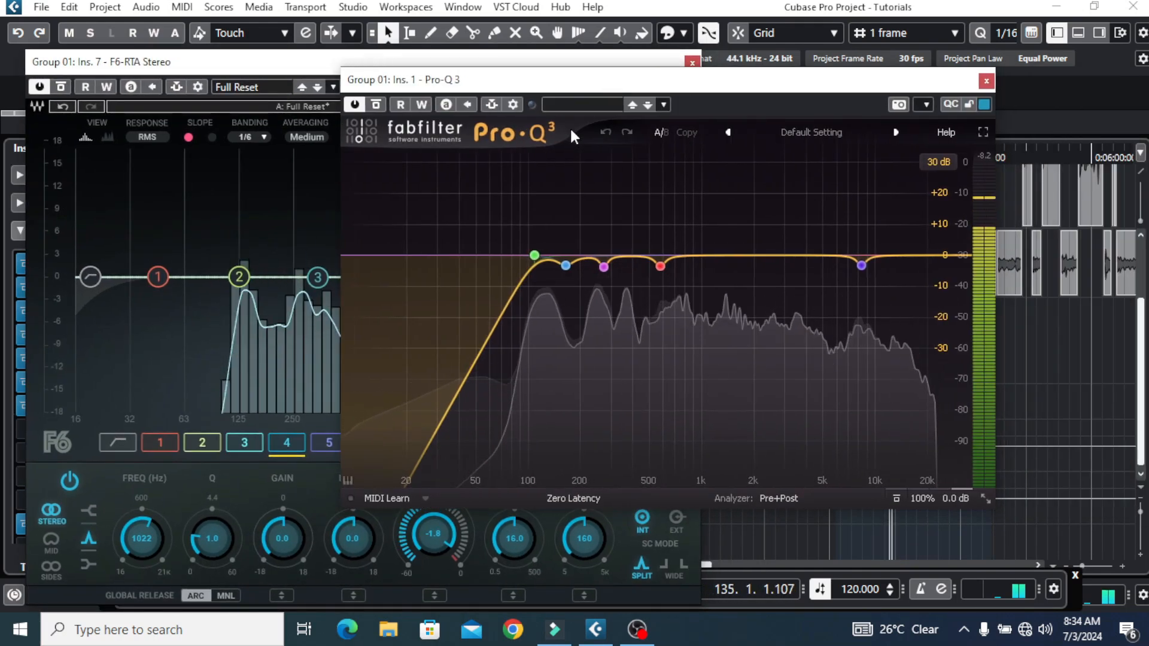
pyautogui.moveTo(566, 265)
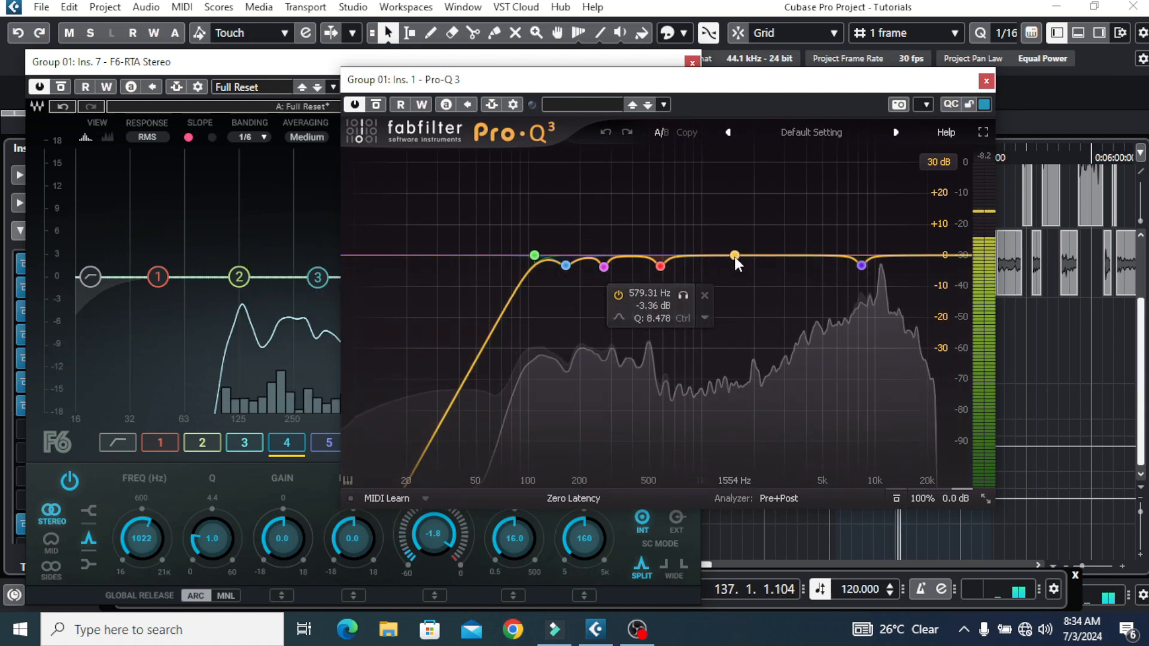
pyautogui.moveTo(734, 256)
pyautogui.mouseDown()
pyautogui.moveTo(731, 325)
pyautogui.moveTo(718, 284)
pyautogui.moveTo(762, 280)
pyautogui.moveTo(720, 273)
pyautogui.moveTo(757, 259)
pyautogui.mouseUp()
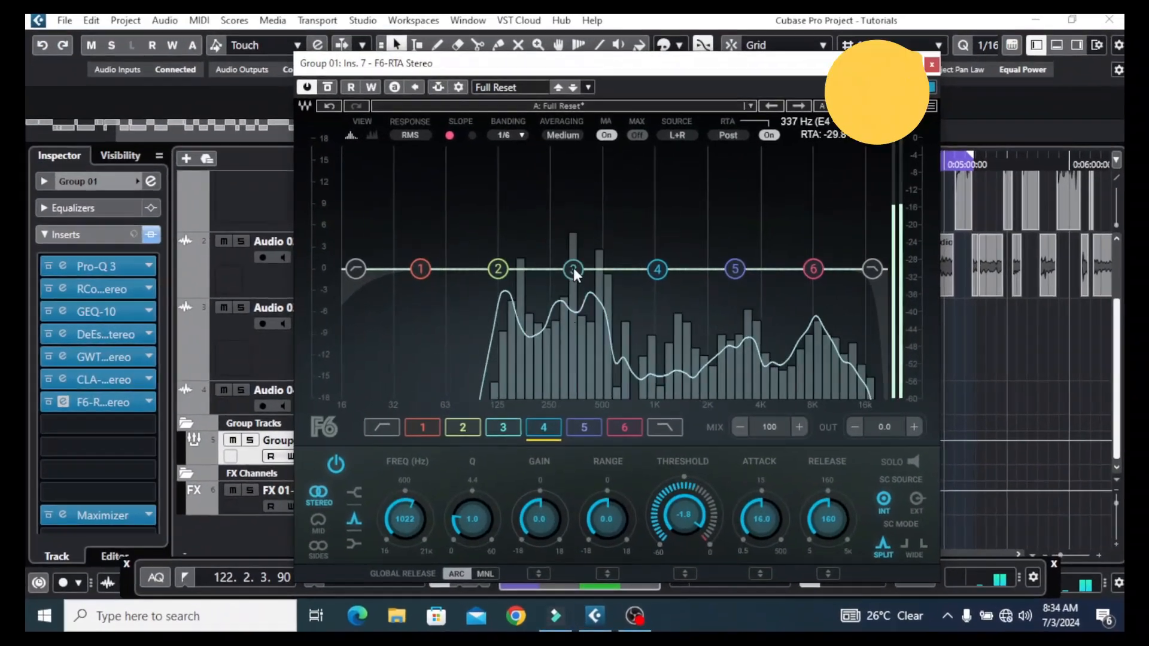
# Move F6-RTA band 3 to about 640 Hz with 3.0 dB of gain and lower its threshold to about -26.
pyautogui.moveTo(573, 267); pyautogui.dragTo(624, 245)
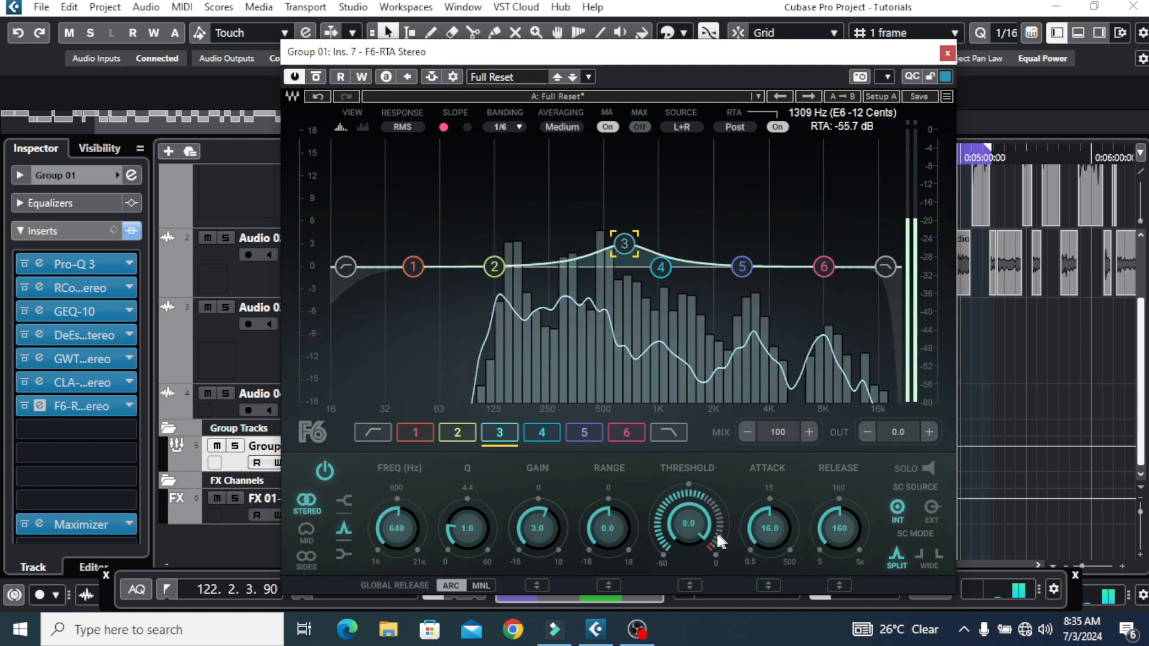
pyautogui.moveTo(695, 528); pyautogui.dragTo(695, 565)
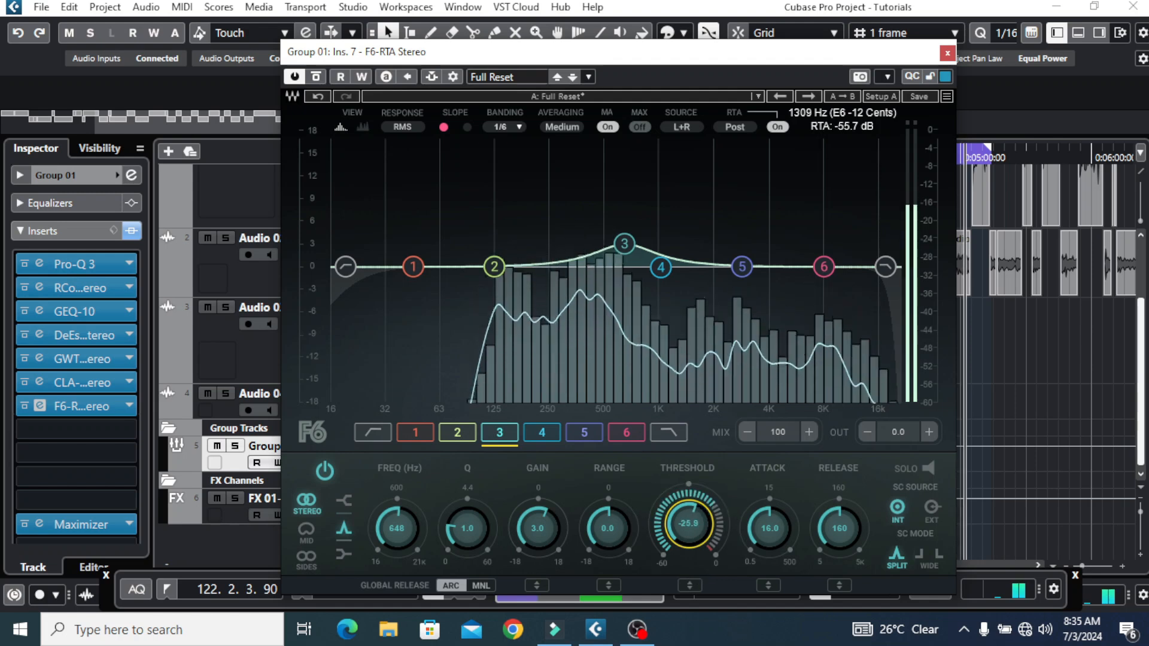
# Shorten the attack of F6-RTA band 3 and fine-tune its threshold.
pyautogui.moveTo(763, 521); pyautogui.dragTo(762, 544)
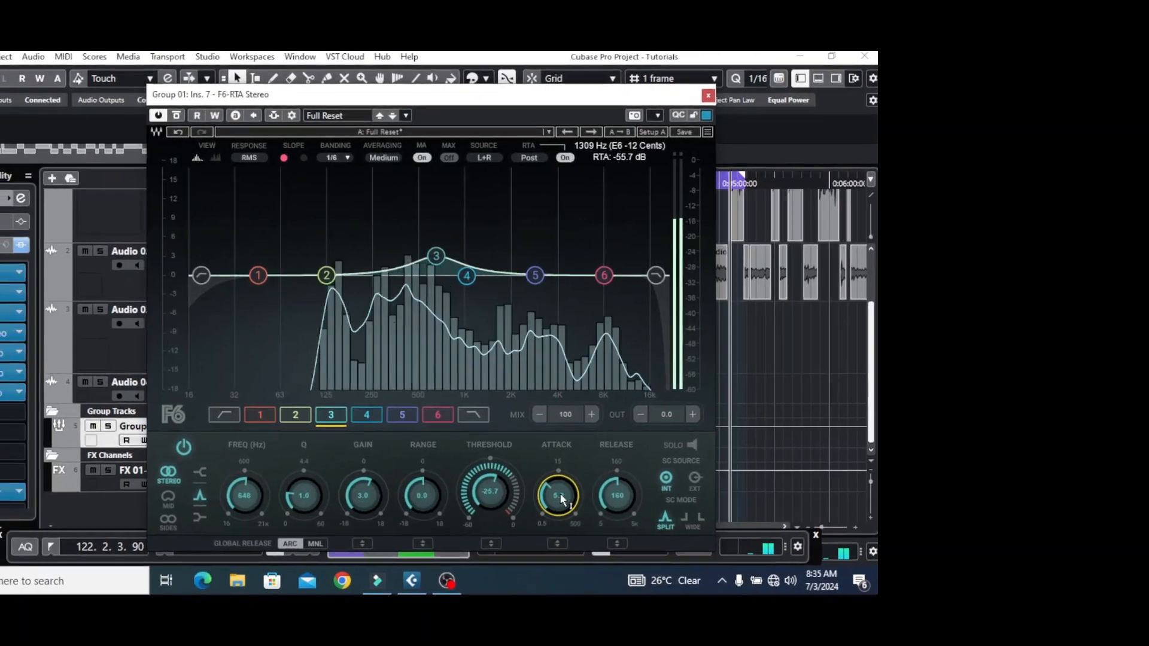
pyautogui.moveTo(502, 486); pyautogui.dragTo(502, 496)
pyautogui.moveTo(715, 515); pyautogui.dragTo(715, 517)
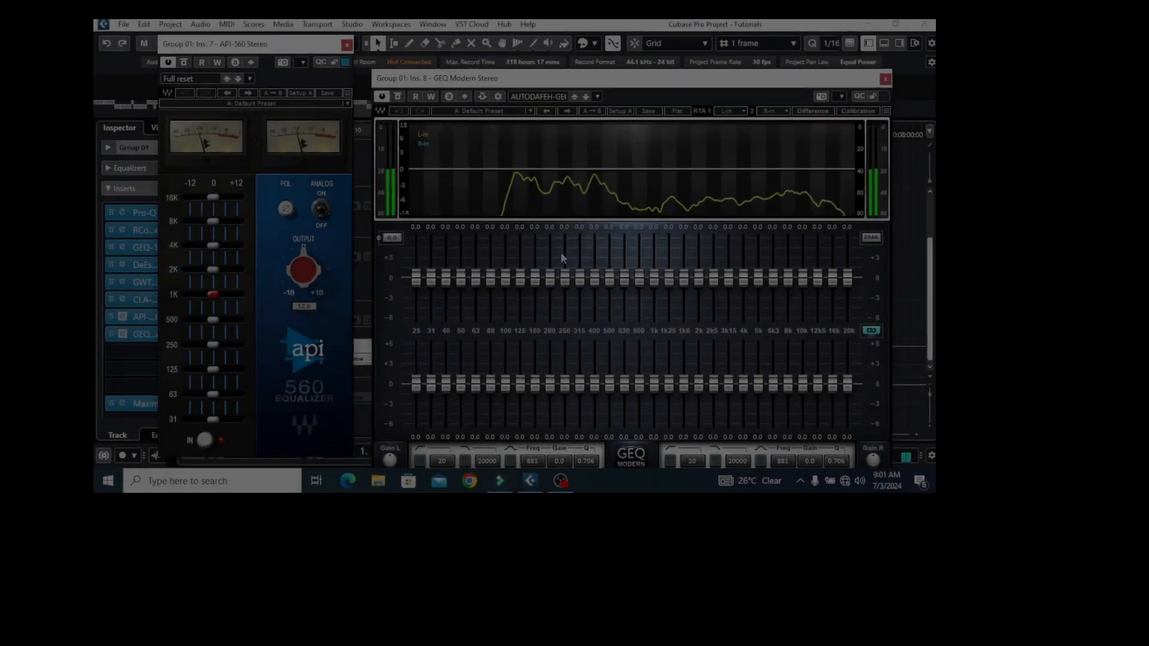
# In Group 01's GEQ Modern, set the 630 Hz fader to -3.8 dB and lower the 2 kHz, 1.25 kHz and 80 Hz faders.
pyautogui.moveTo(624, 279); pyautogui.dragTo(624, 237)
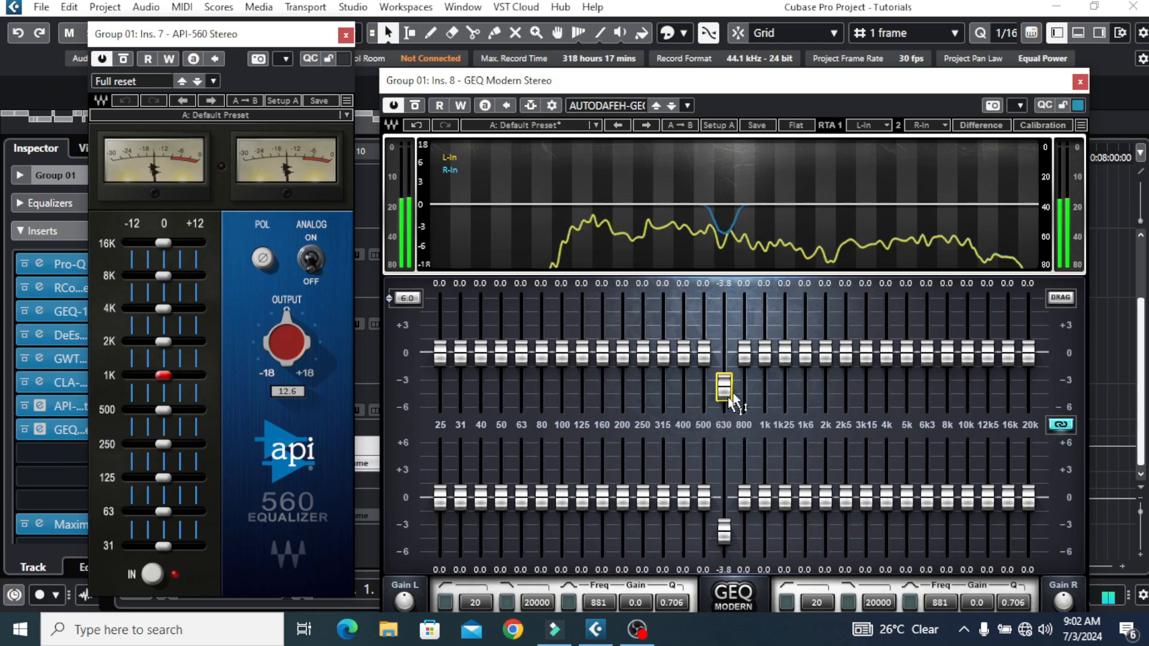
pyautogui.moveTo(825, 355); pyautogui.dragTo(826, 381)
pyautogui.click(784, 353)
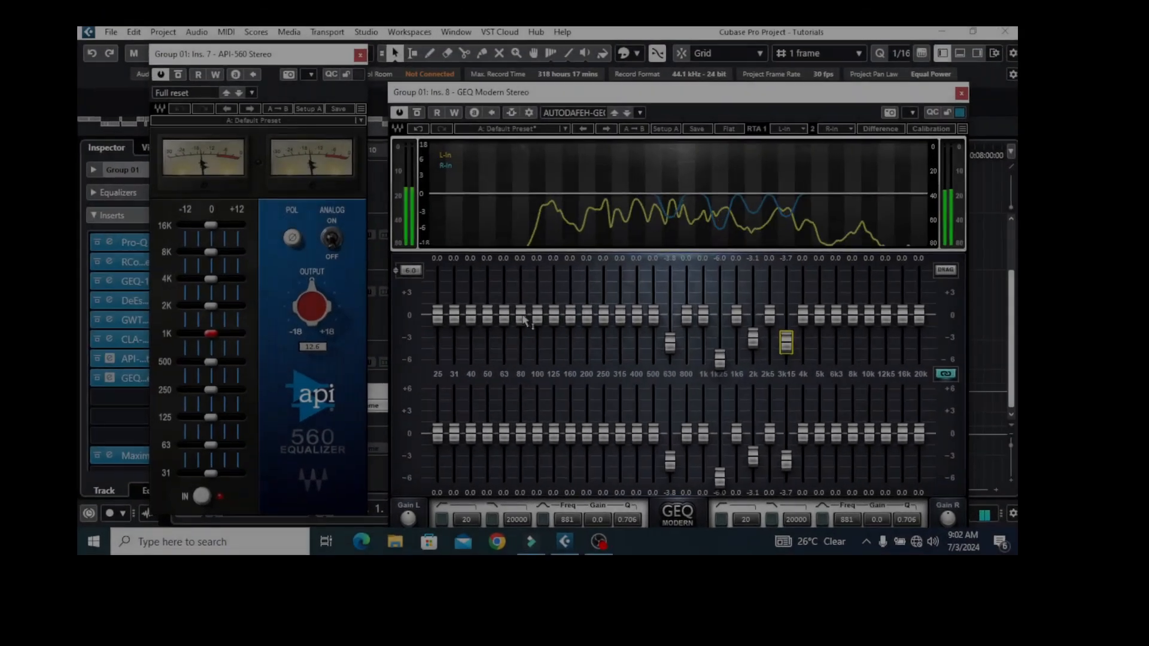
pyautogui.moveTo(495, 283); pyautogui.dragTo(495, 309)
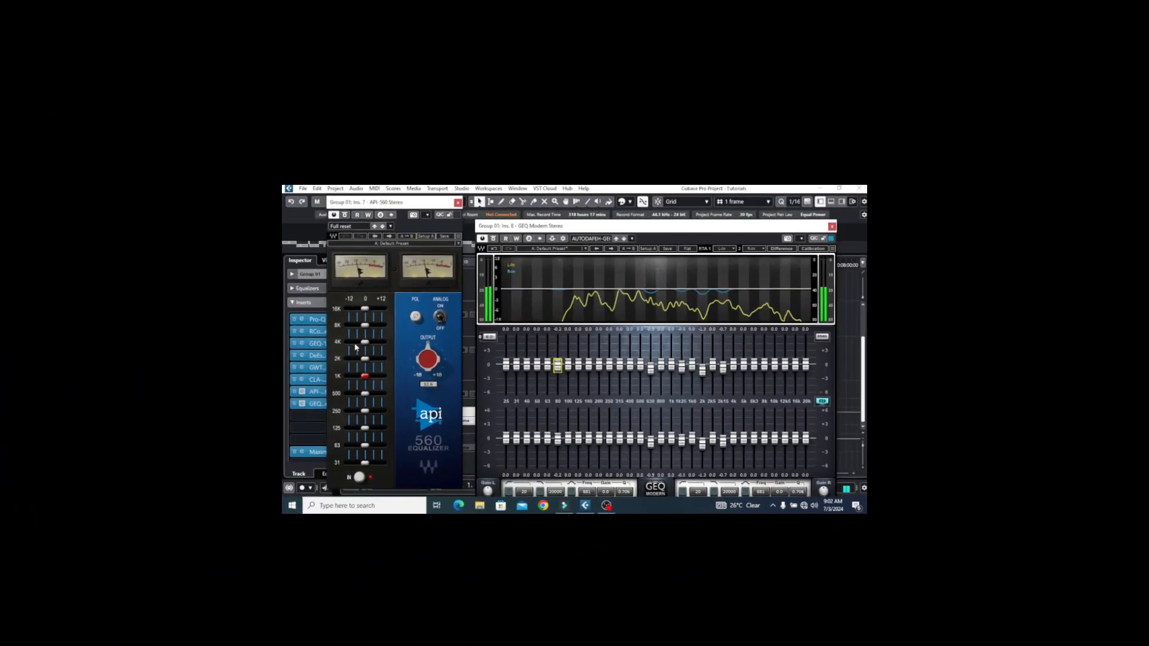
# Boost the 2K band of the API-560 on Group 01 to 1.8 dB.
pyautogui.moveTo(364, 359); pyautogui.dragTo(367, 359)
pyautogui.moveTo(235, 343); pyautogui.dragTo(236, 343)
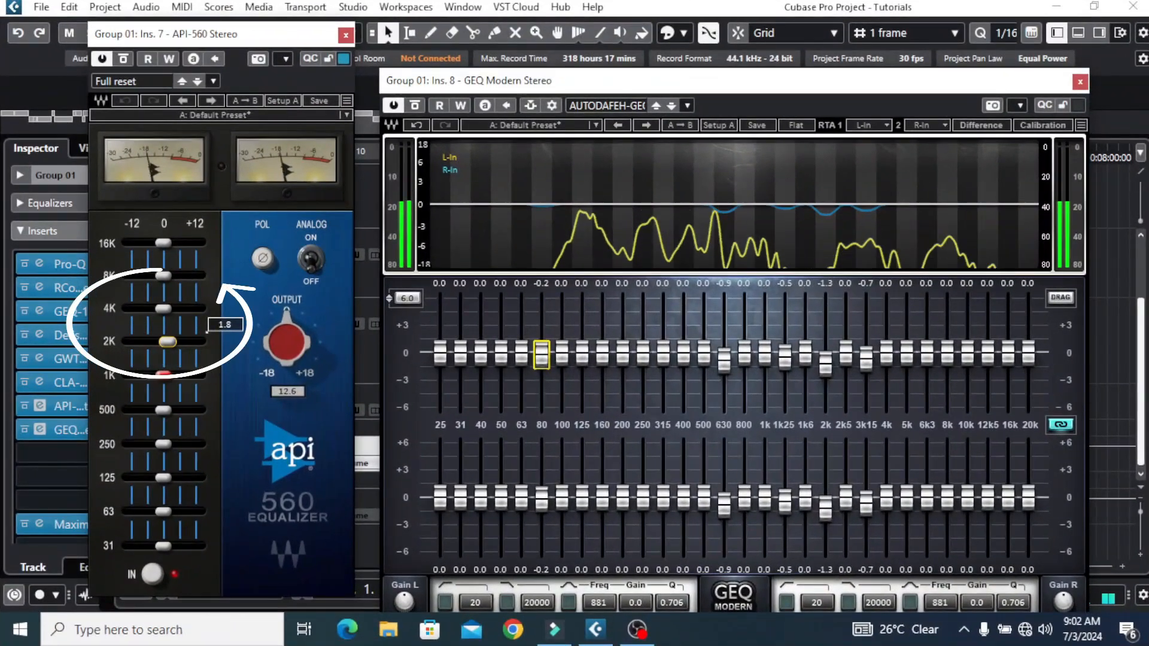